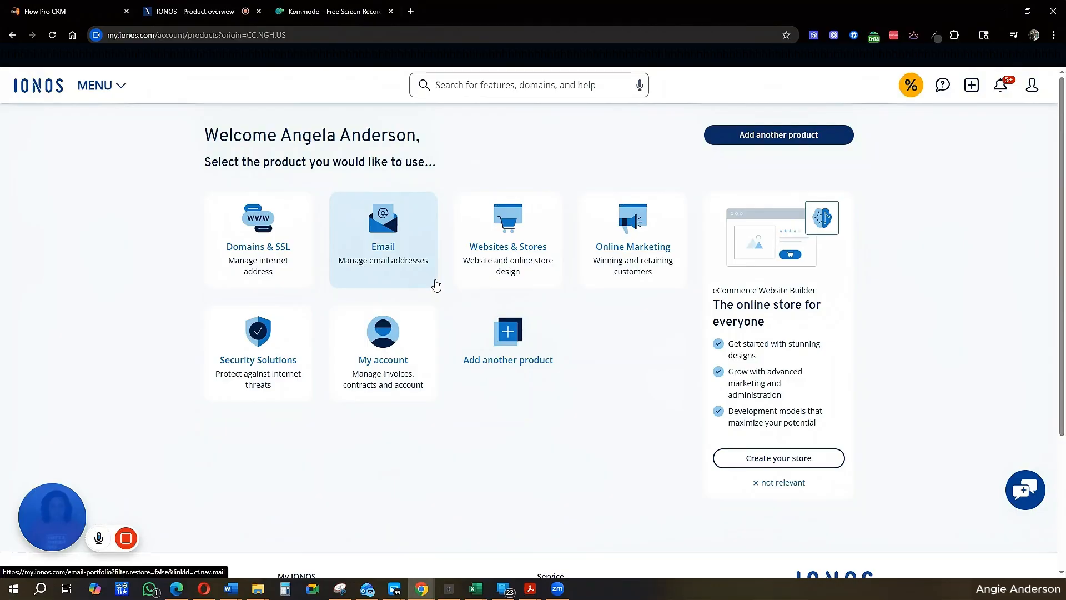
pyautogui.click(471, 296)
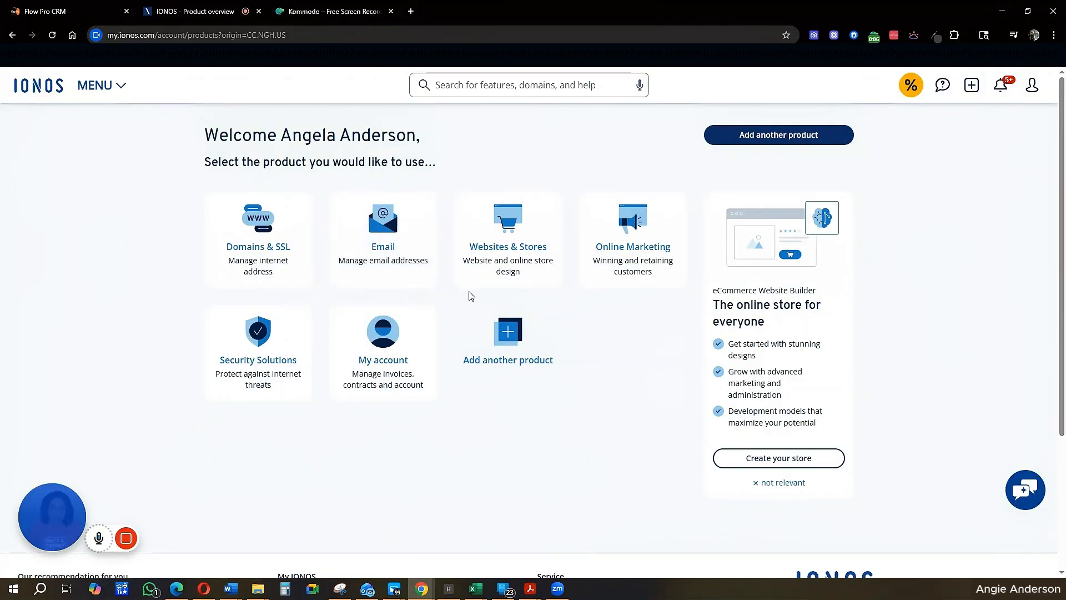
pyautogui.click(578, 340)
pyautogui.click(528, 301)
# Open the contracts and subscriptions overview of the IONOS account.
pyautogui.click(397, 364)
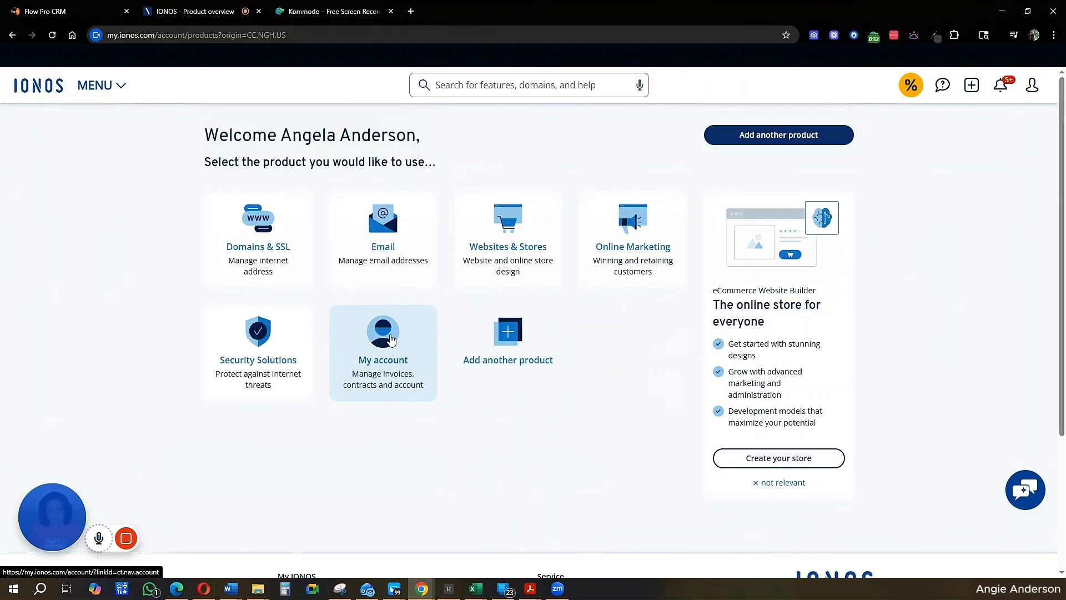
pyautogui.click(395, 365)
pyautogui.click(376, 367)
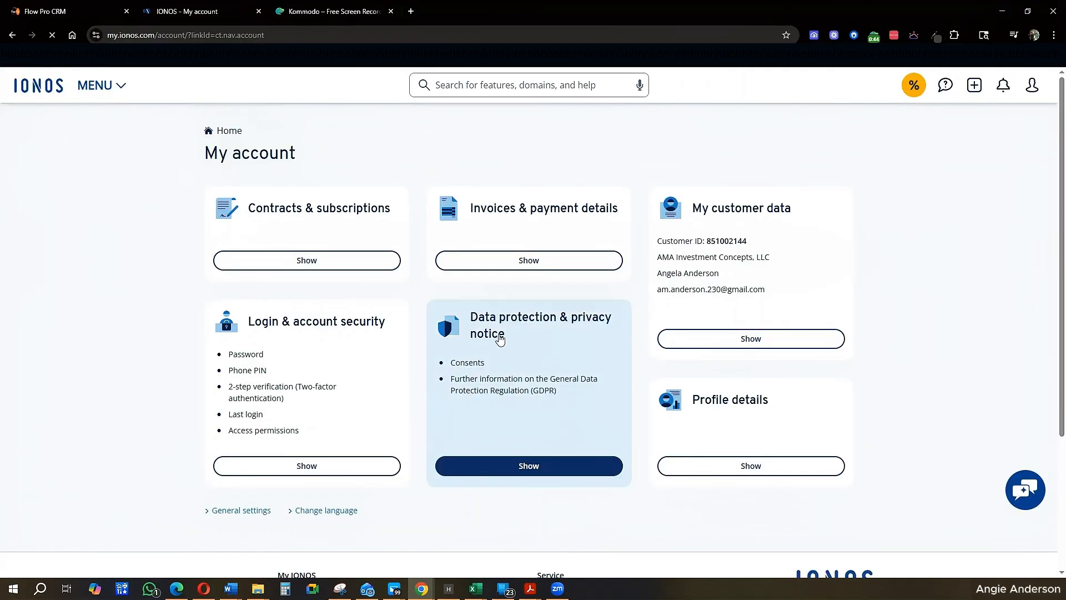
pyautogui.click(318, 266)
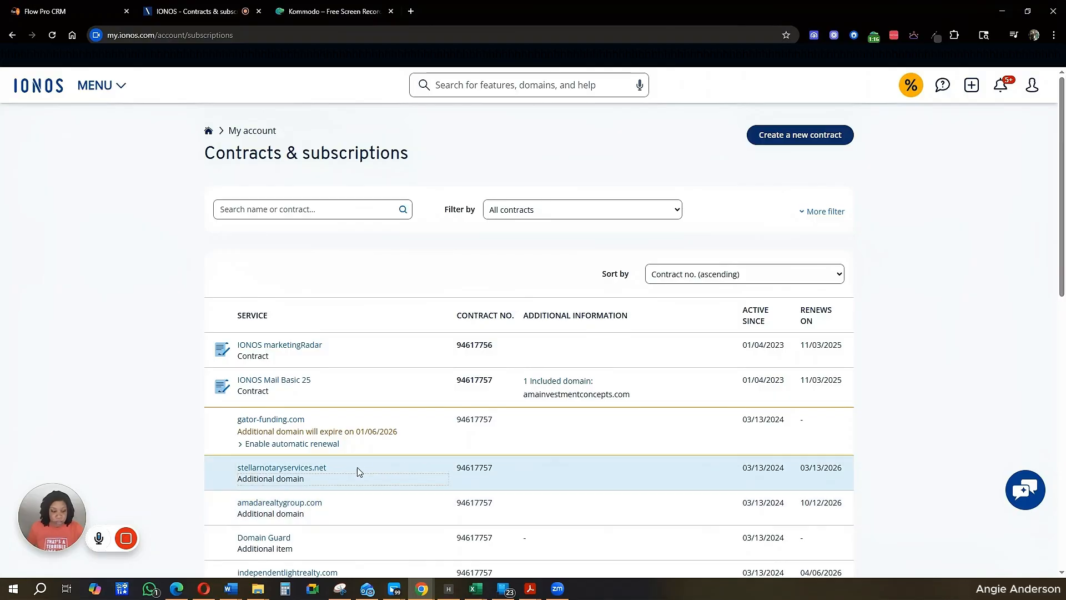
# Open the domain shop for adding additional domains to the IONOS Mail Basic 25 contract.
pyautogui.click(299, 383)
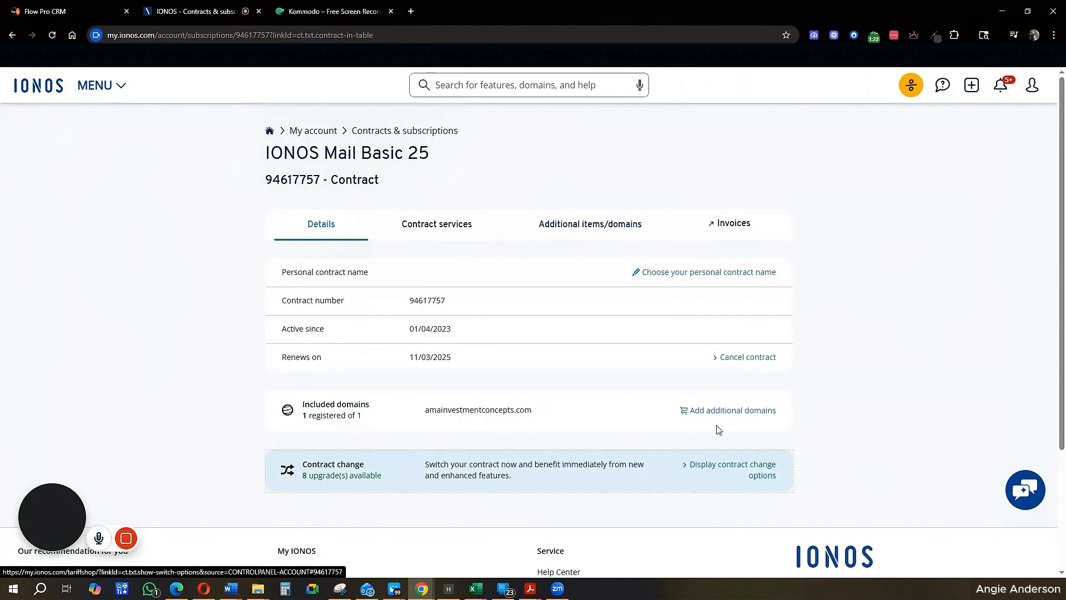
pyautogui.click(579, 224)
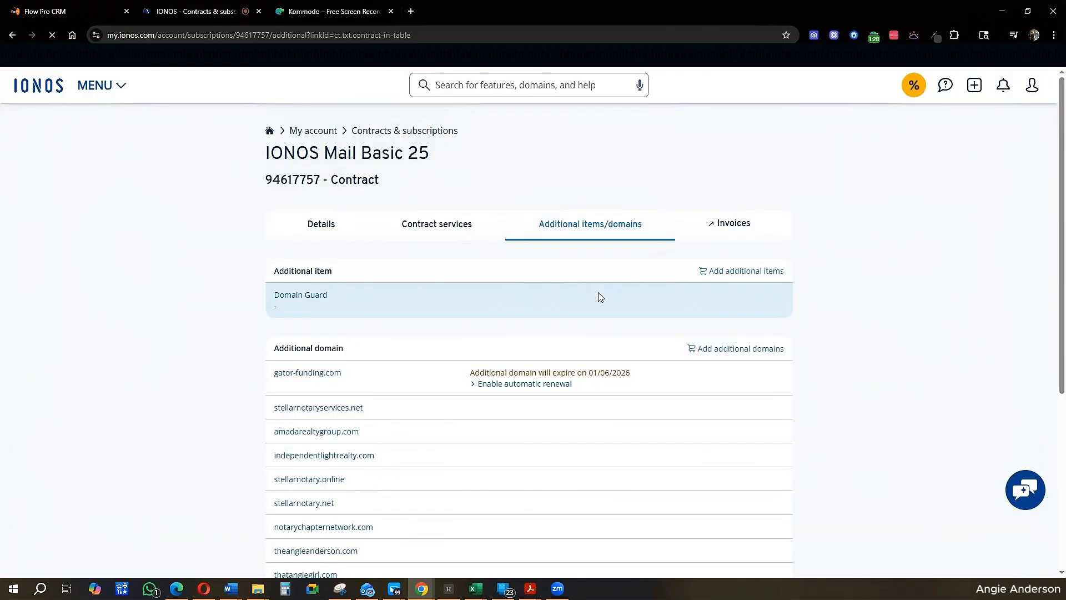
pyautogui.click(719, 354)
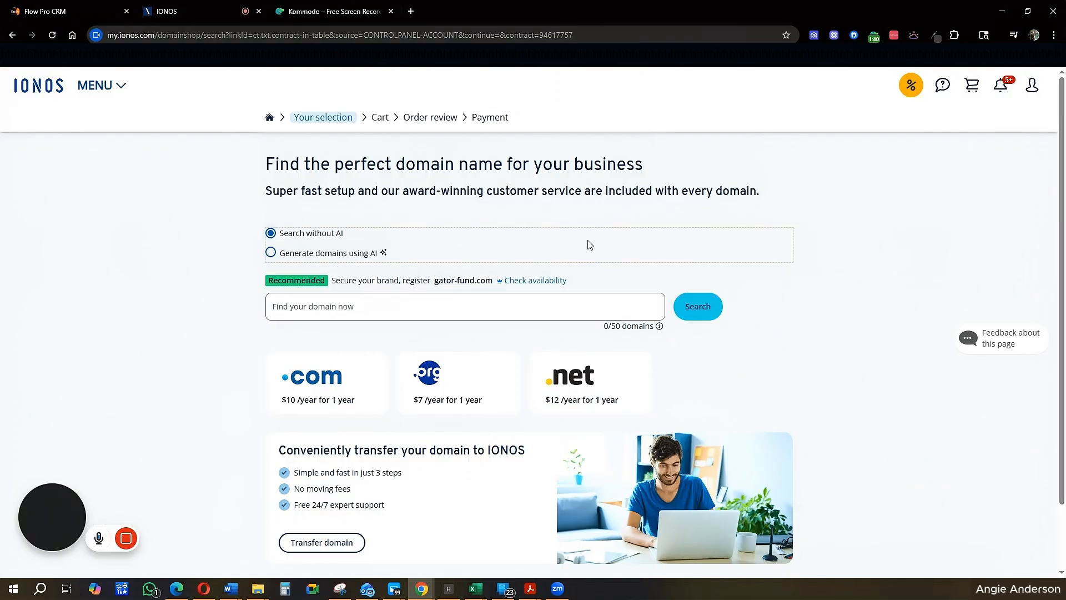
# Search the domain shop for askangie.com and look through the other recommended domains.
pyautogui.click(400, 298)
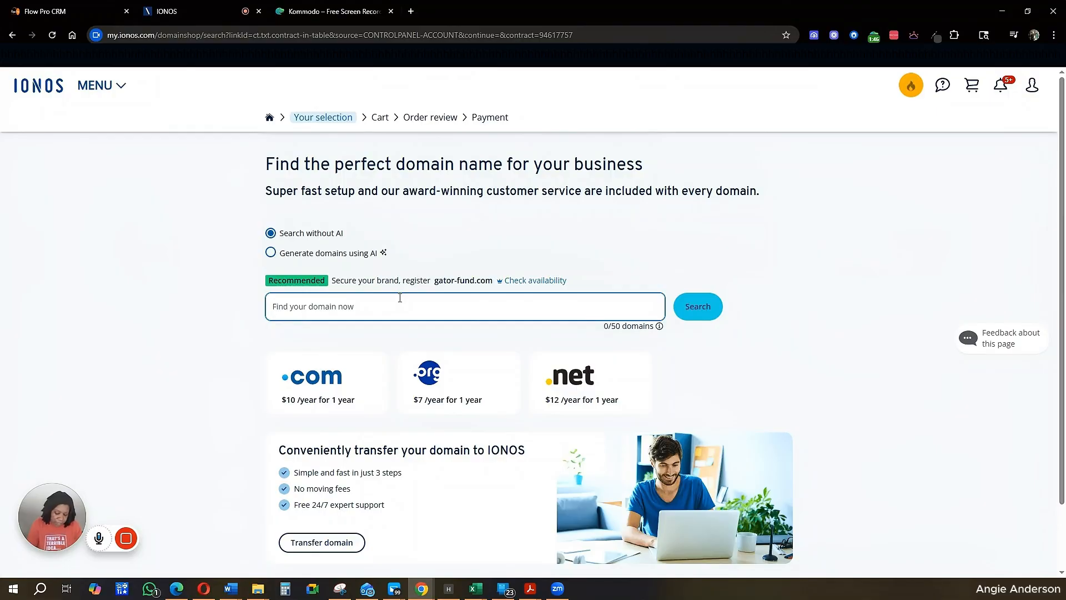
pyautogui.write('askangi')
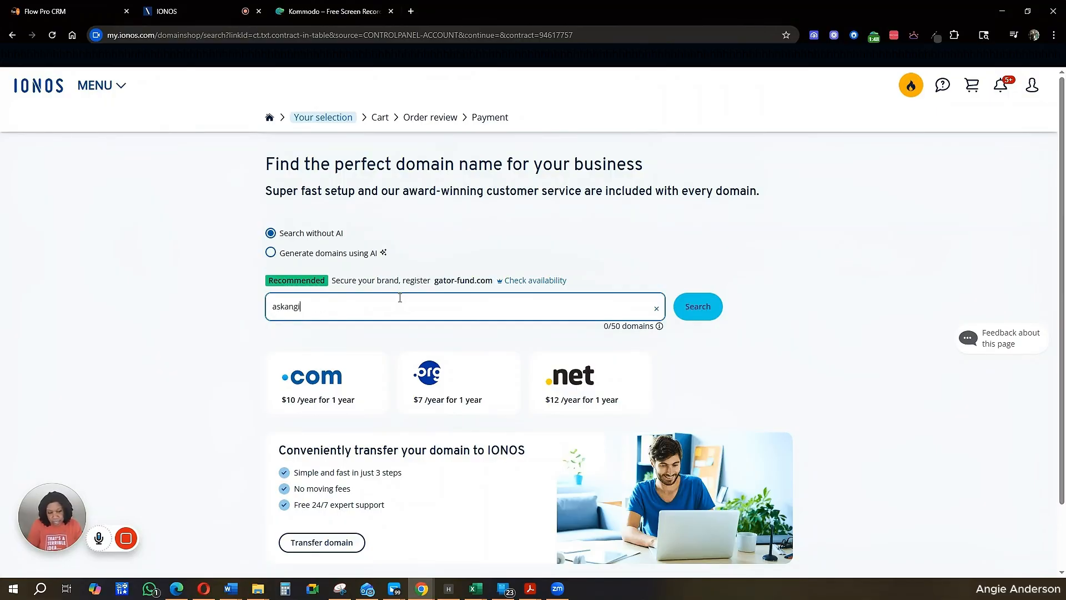
pyautogui.write('e.o')
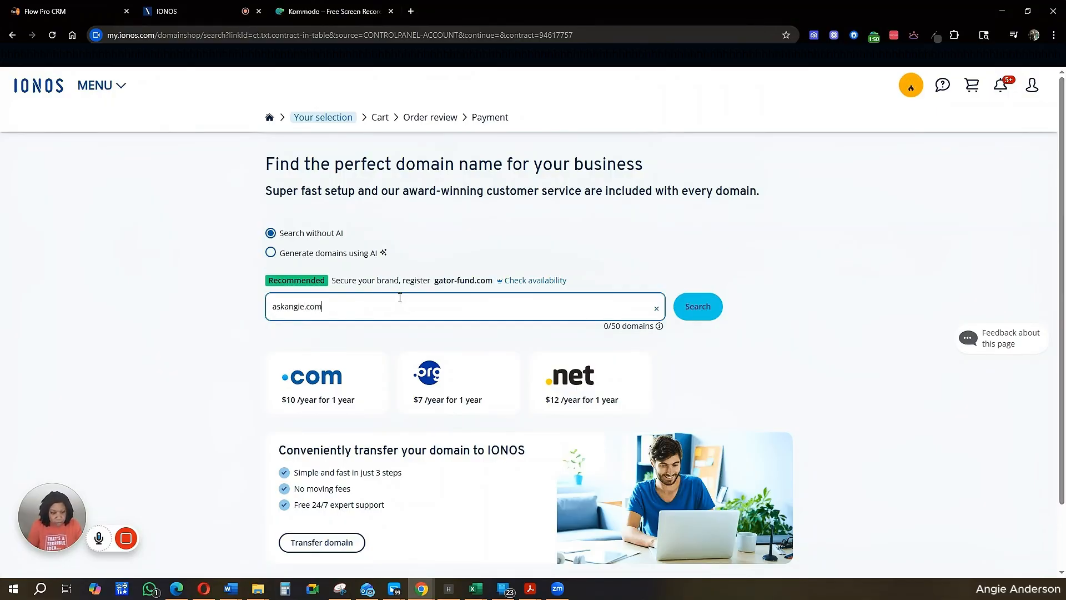
pyautogui.write('om')
pyautogui.press('Return')
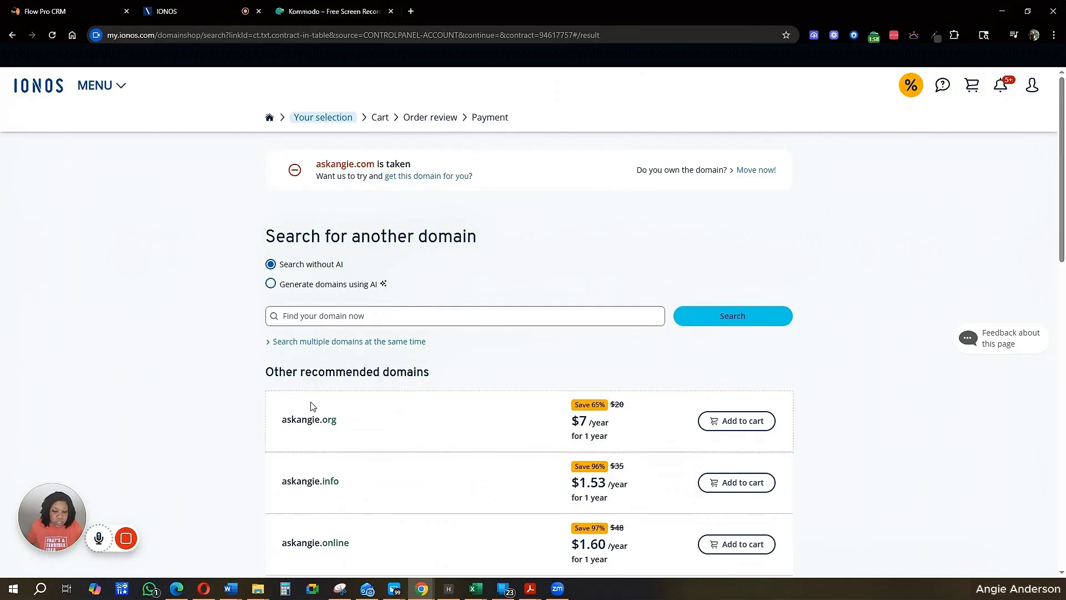
pyautogui.scroll(-3, 358, 483)
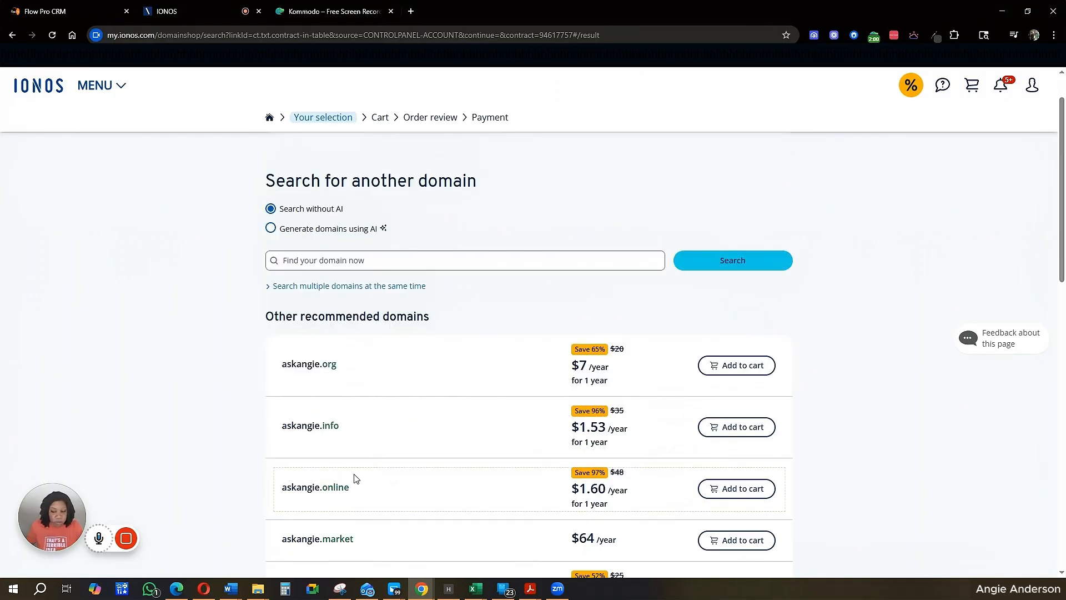
pyautogui.scroll(2, 355, 502)
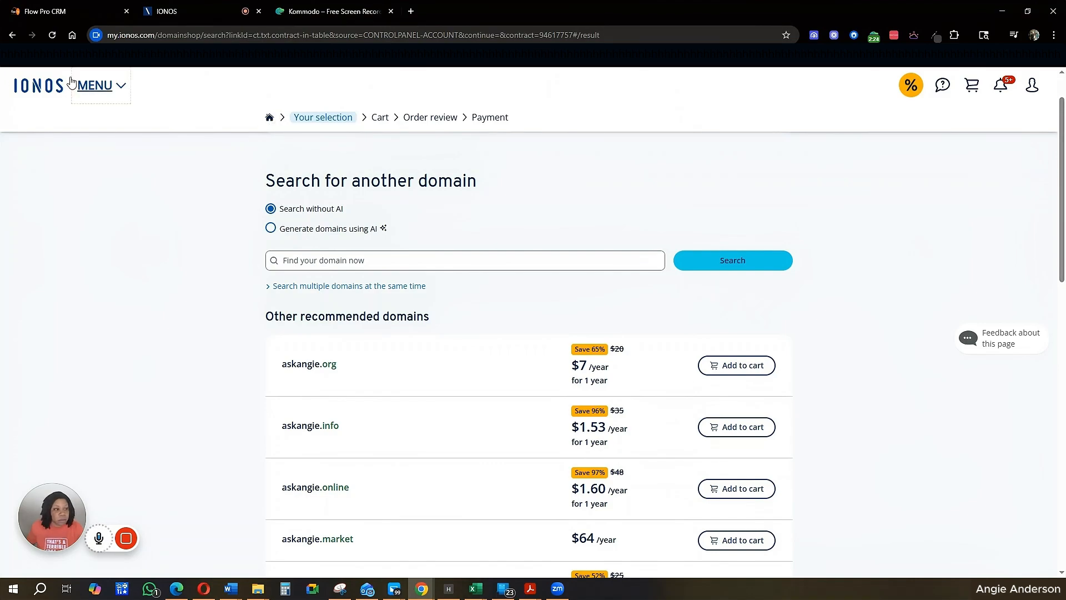
# Return IONOS to its product overview, switch to Flow Pro CRM and open its Domains settings.
pyautogui.click(60, 90)
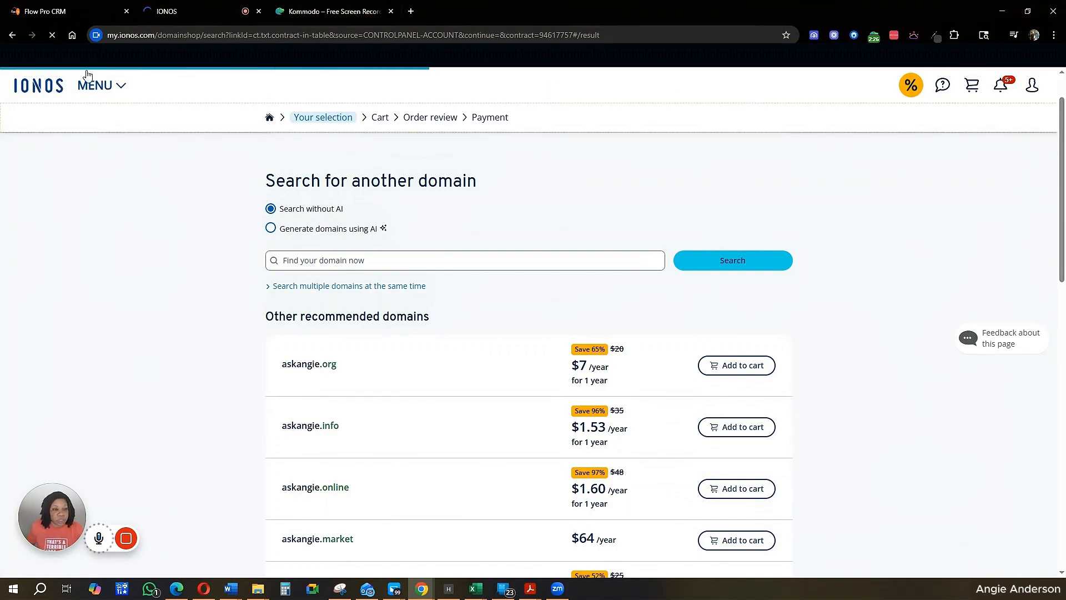
pyautogui.click(72, 12)
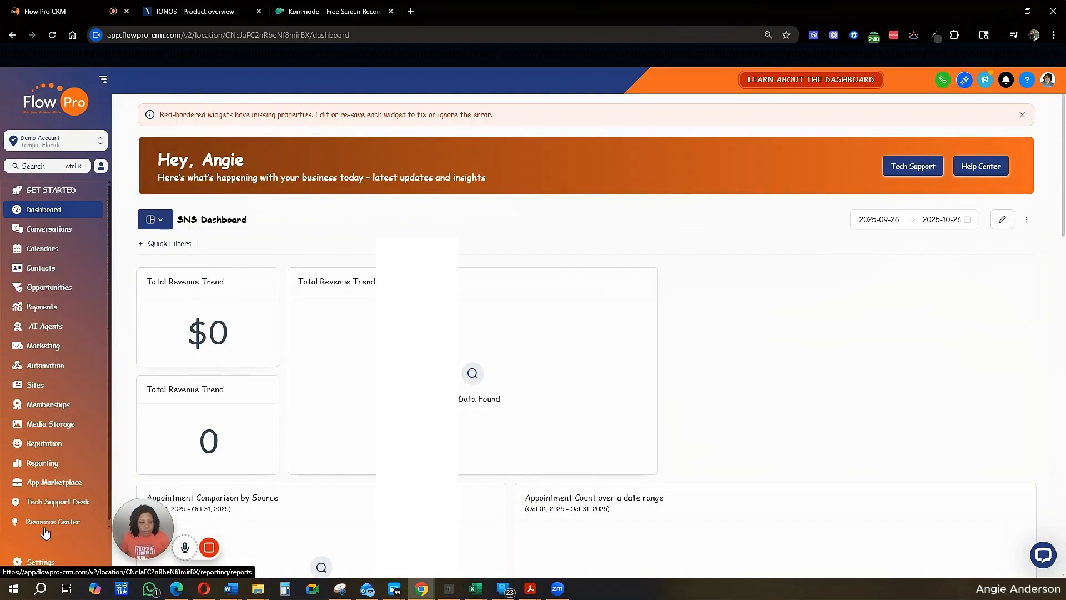
pyautogui.click(40, 563)
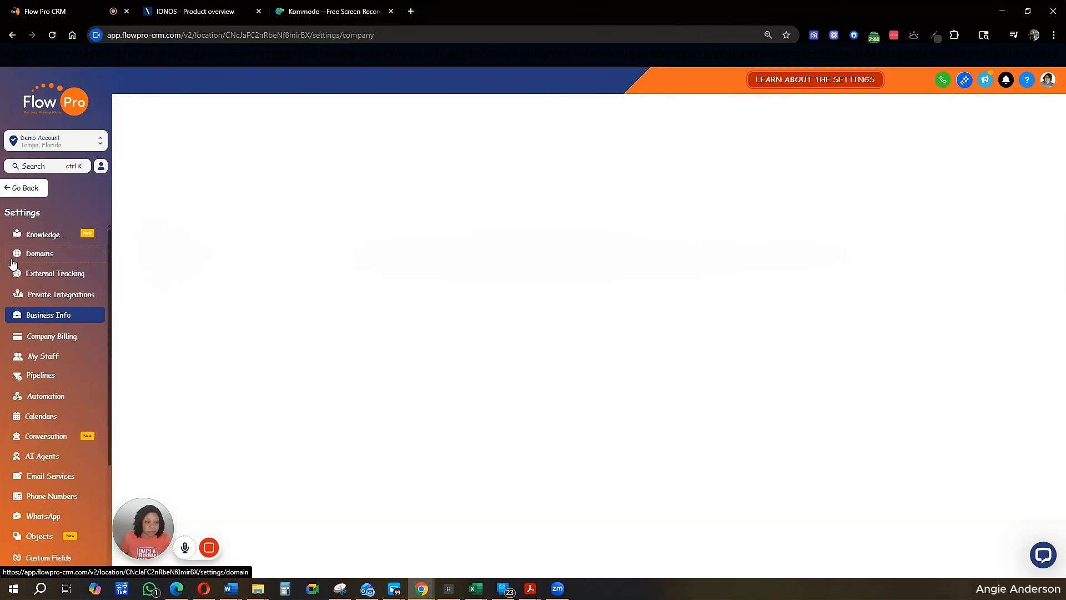
pyautogui.click(44, 258)
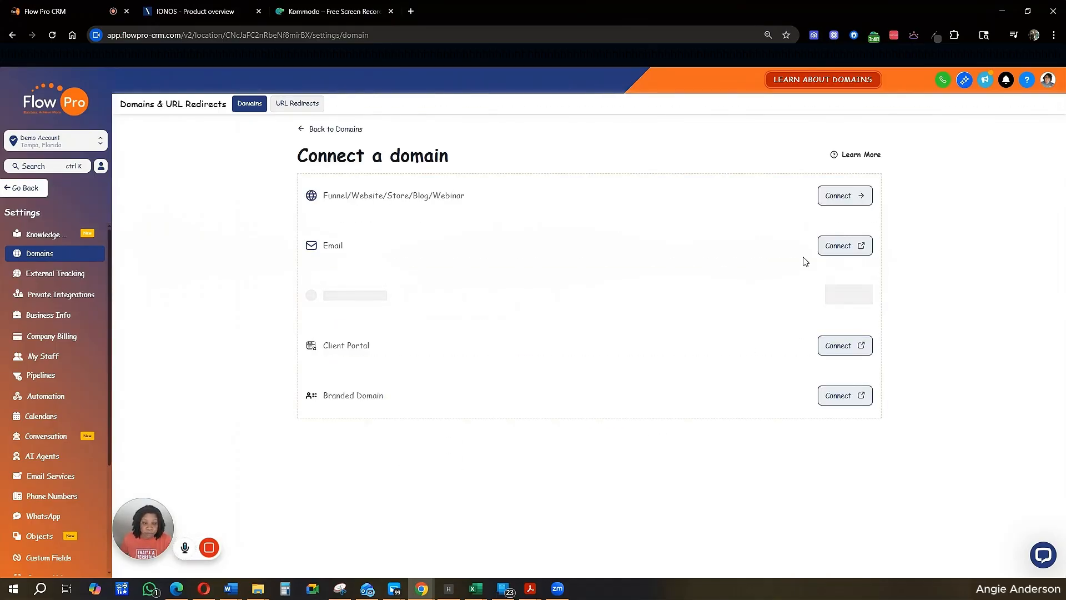
# Start connecting theangieanderson.com as a Funnel/Website/Store/Blog/Webinar domain, with the www version redirected to it.
pyautogui.click(851, 205)
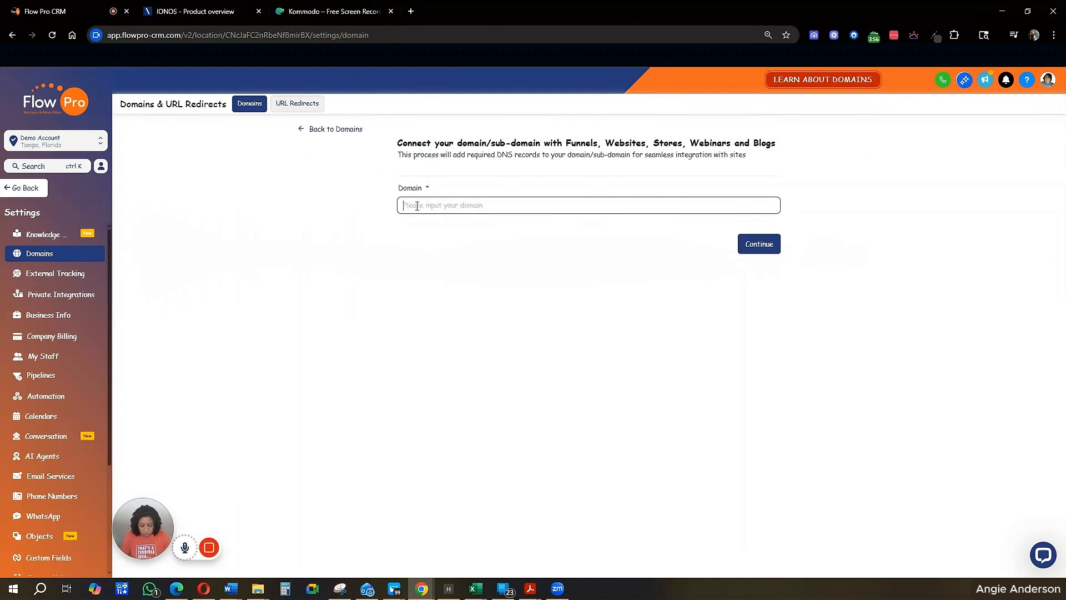
pyautogui.write('theangieanderson.com')
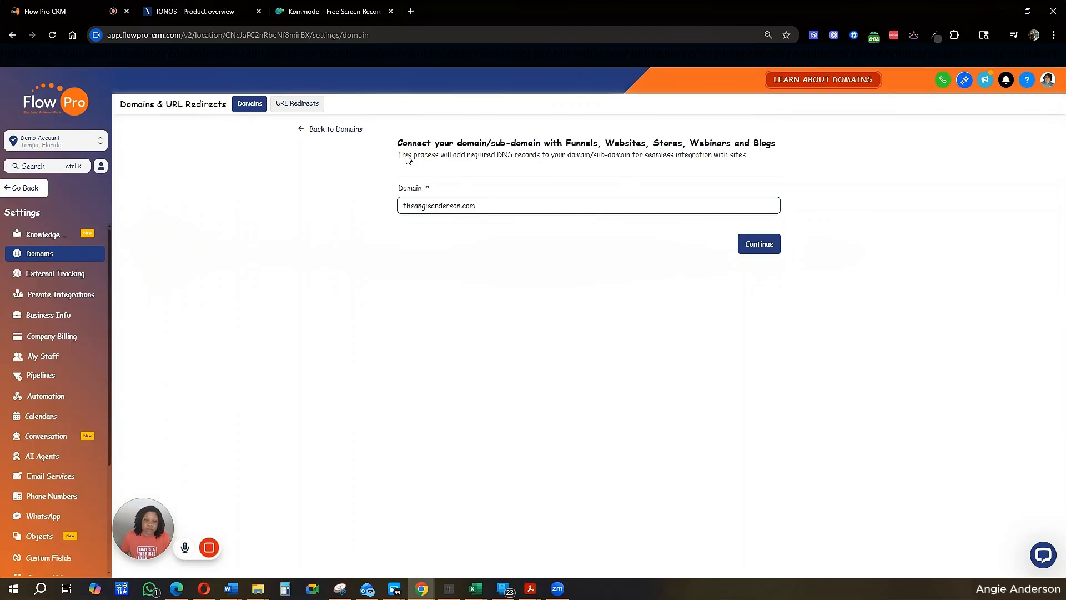
pyautogui.click(774, 246)
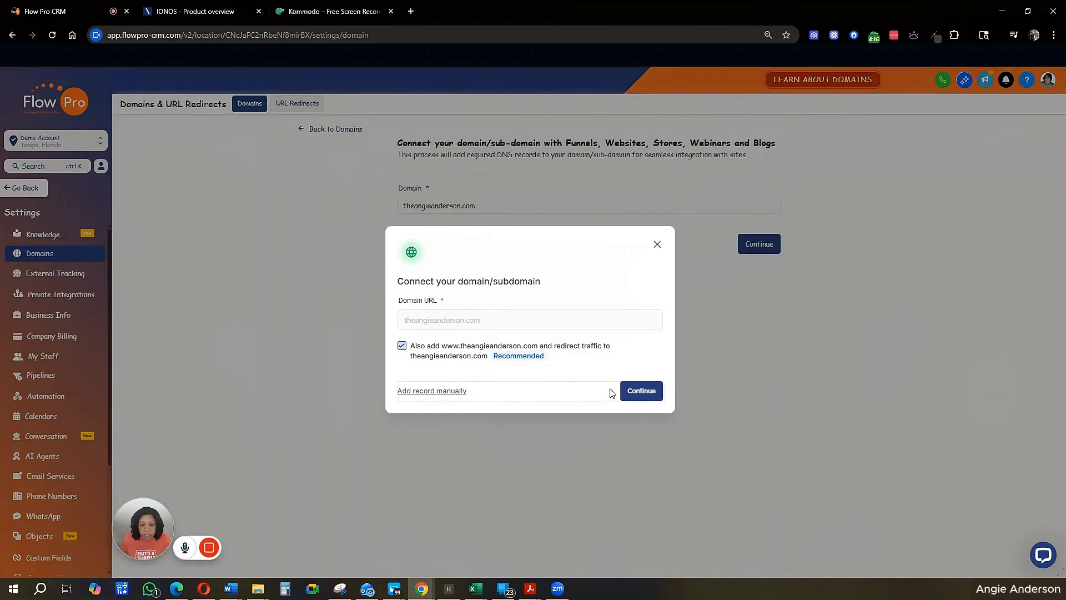
pyautogui.click(640, 390)
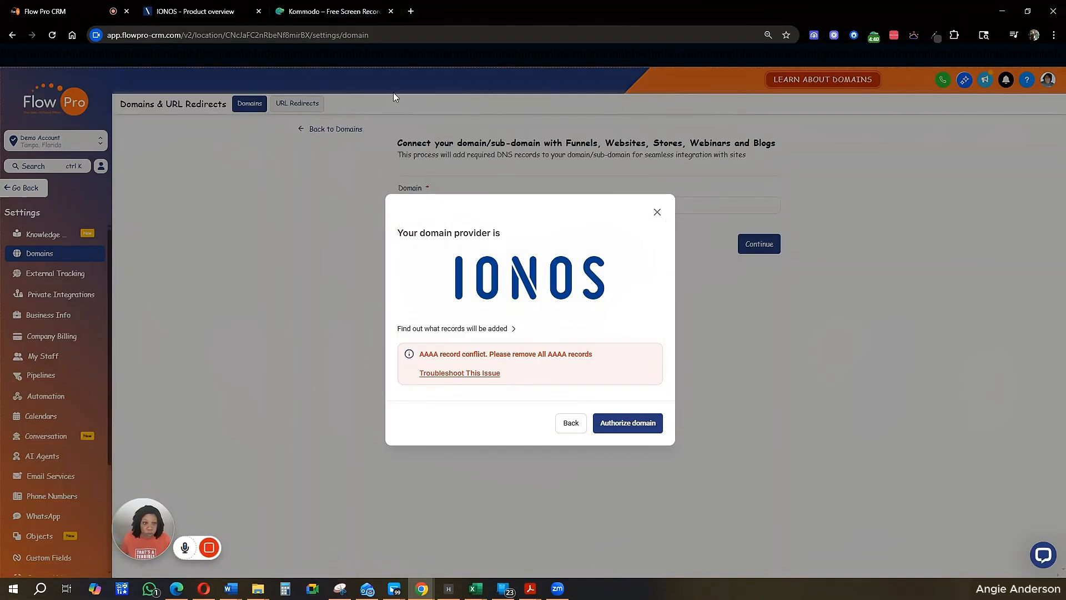
# Switch to IONOS and open the details of theangieanderson.com from the Domains & SSL list.
pyautogui.click(181, 14)
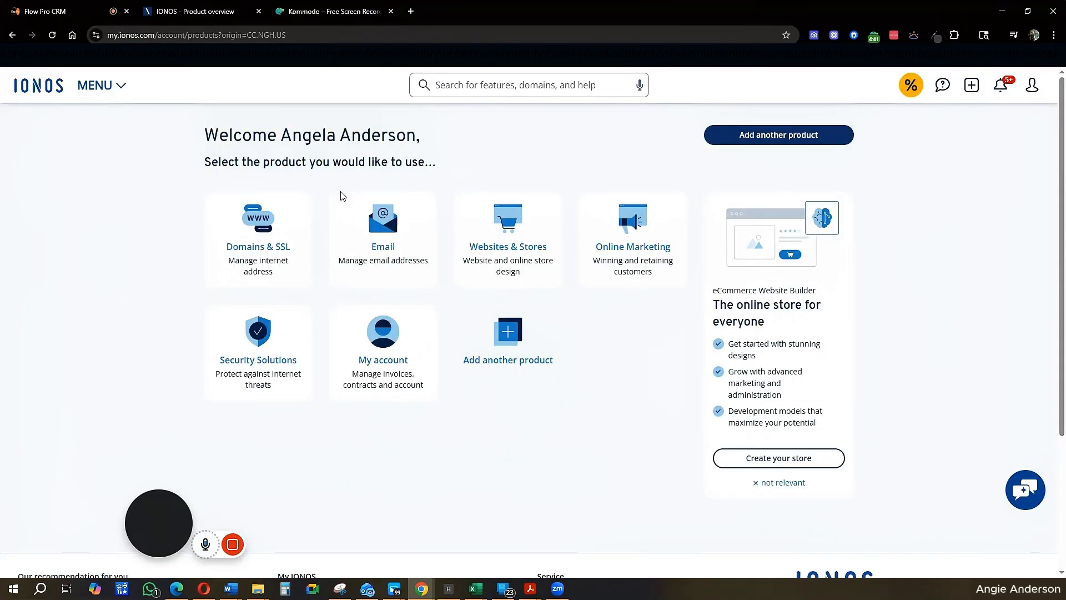
pyautogui.click(281, 253)
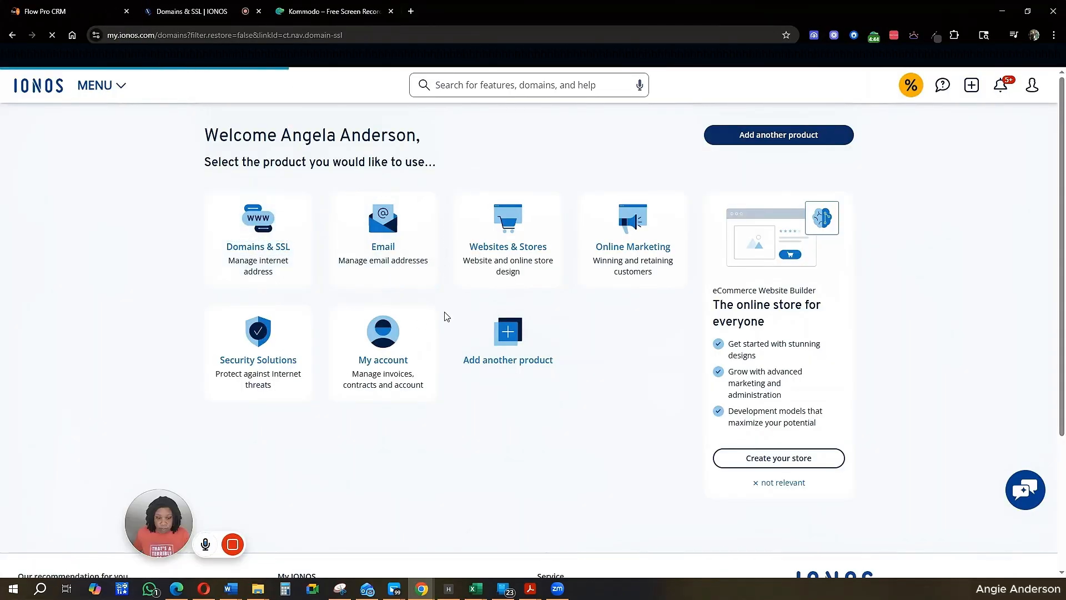
pyautogui.scroll(-1, 352, 430)
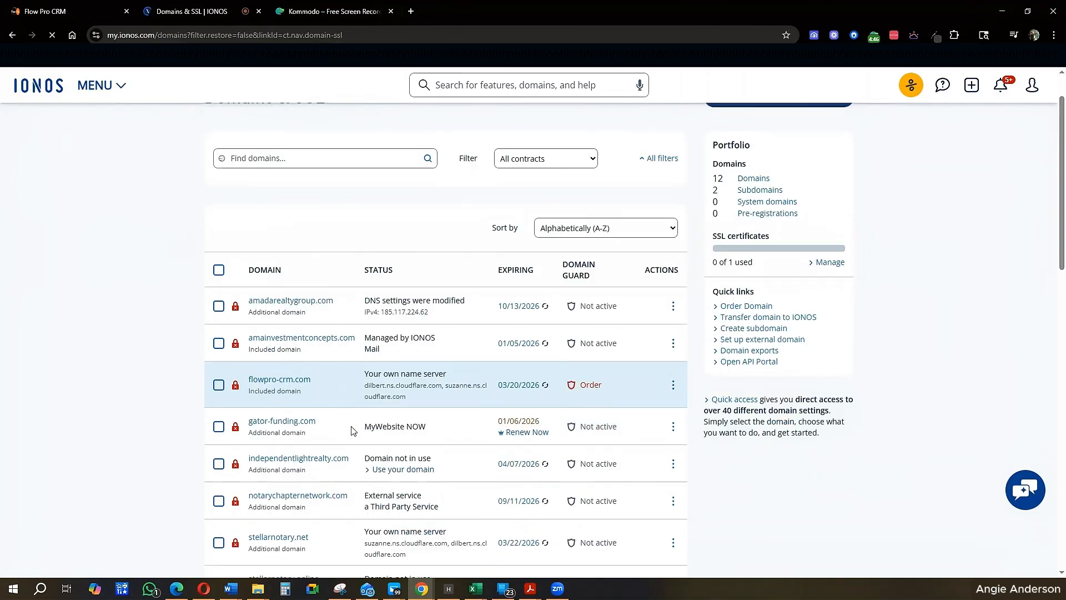
pyautogui.scroll(-5, 350, 435)
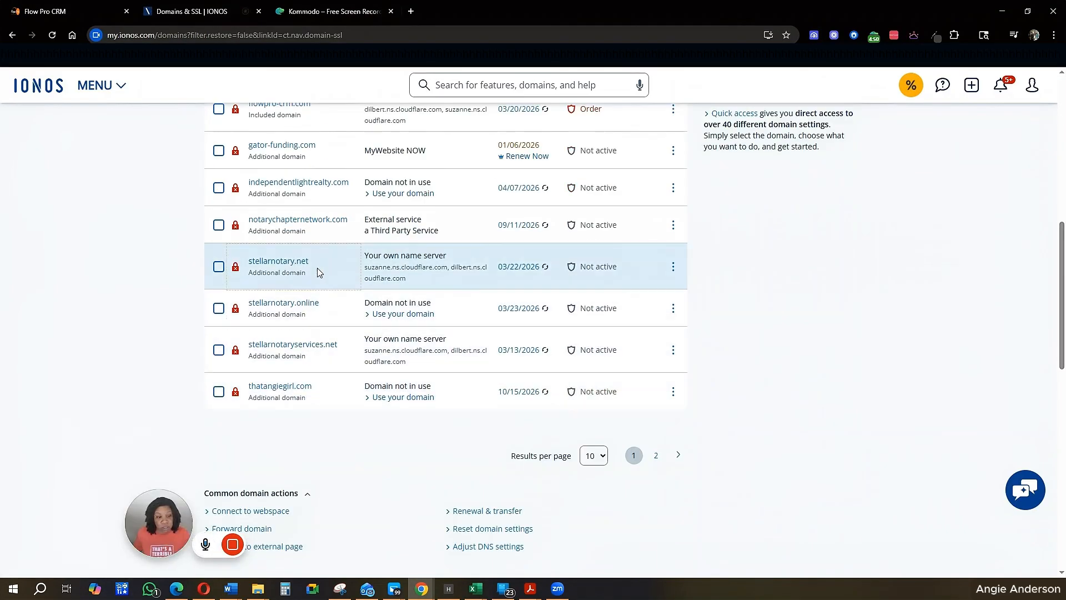
pyautogui.scroll(2, 350, 295)
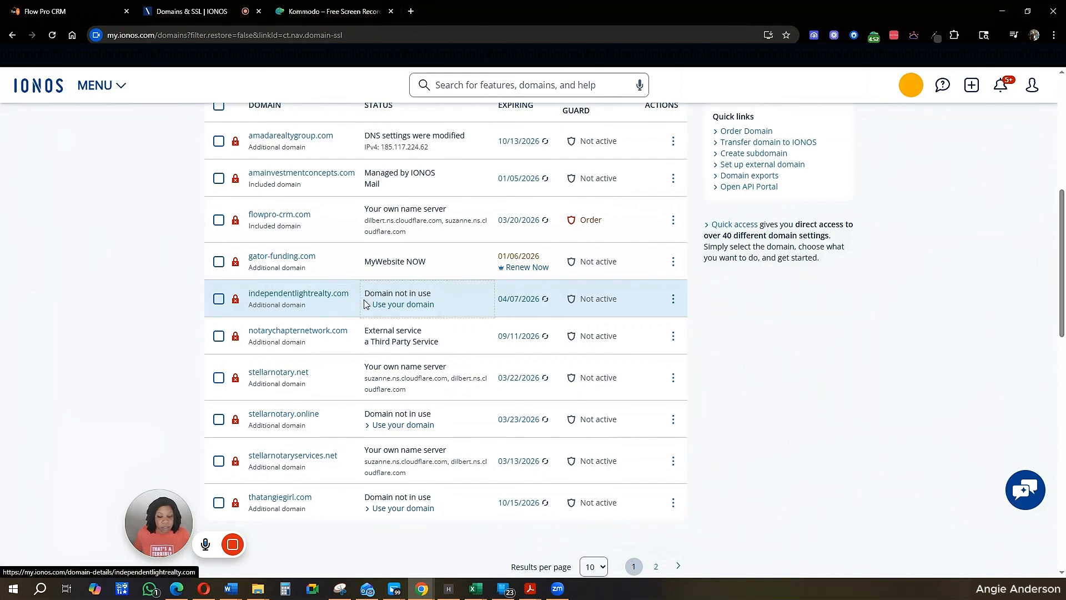
pyautogui.scroll(-2, 365, 304)
pyautogui.click(657, 458)
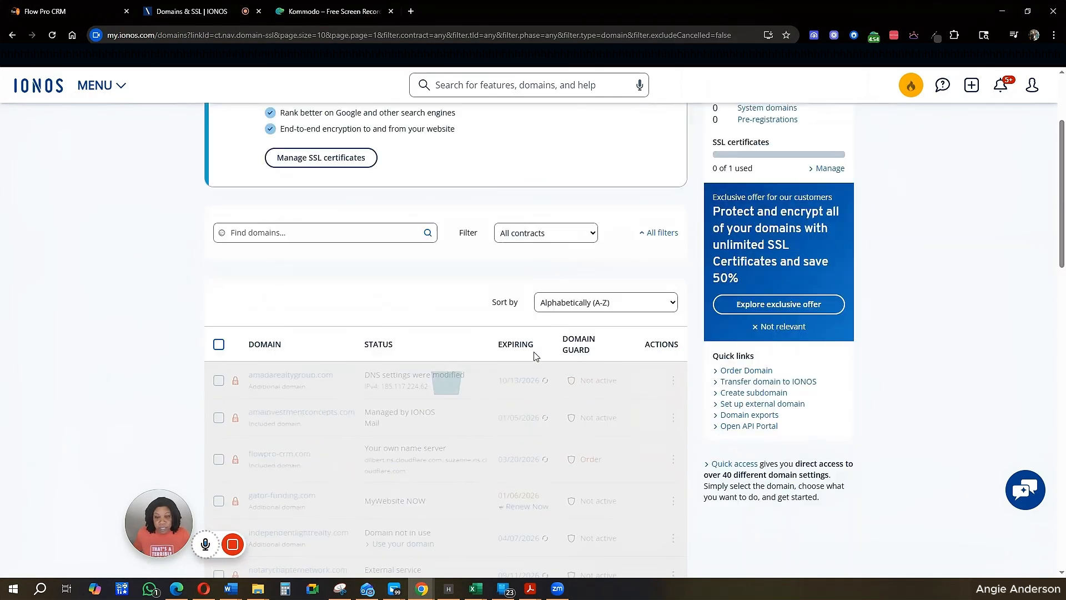
pyautogui.scroll(-2, 321, 456)
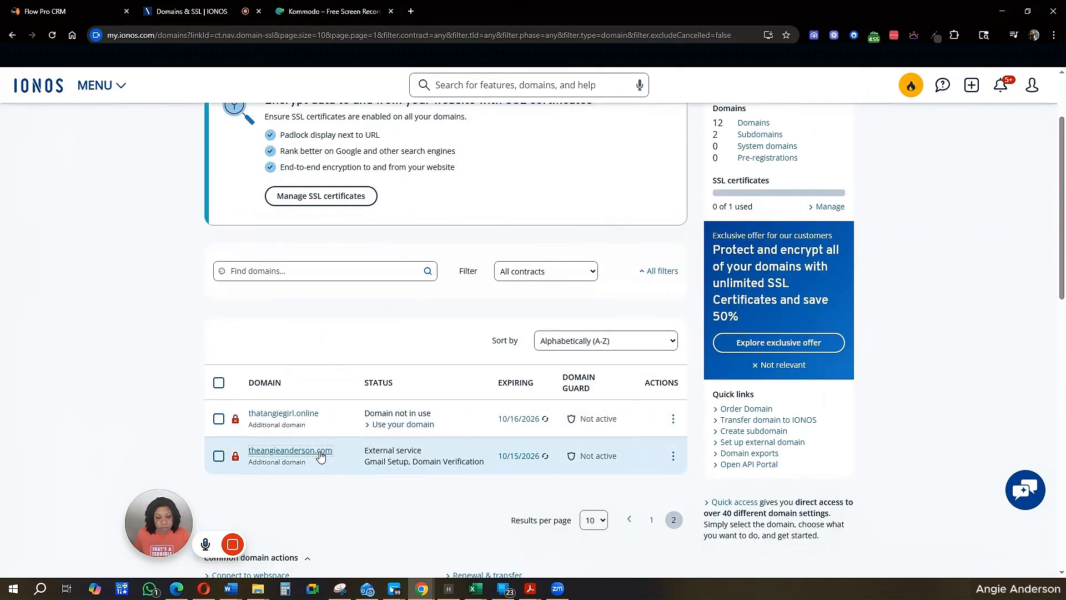
pyautogui.click(321, 453)
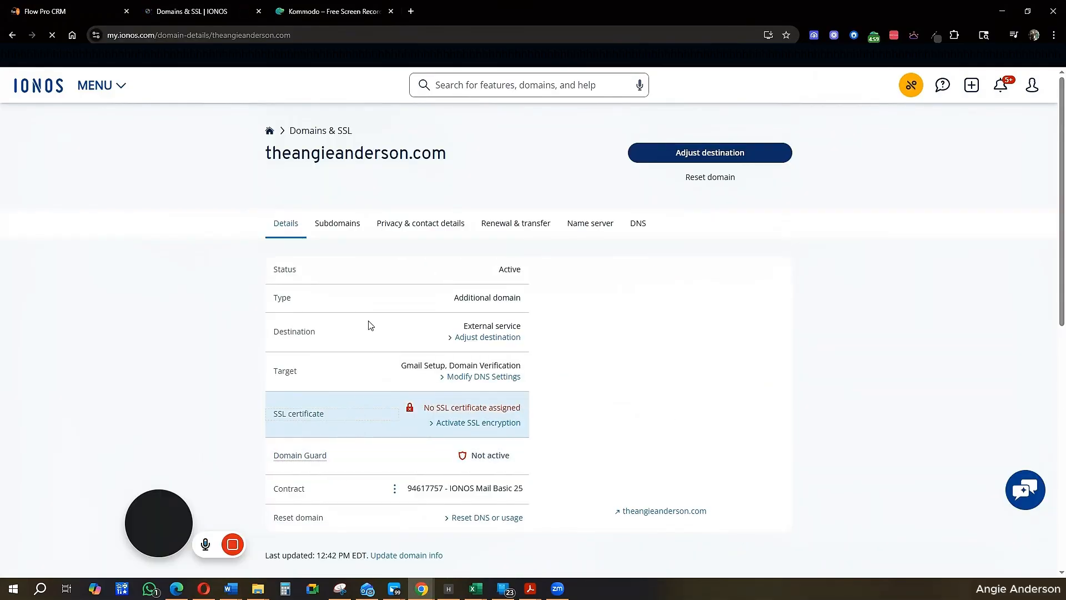
# Disable the Default Site service in the DNS settings of theangieanderson.com to remove its AAAA, A and TXT records.
pyautogui.click(635, 230)
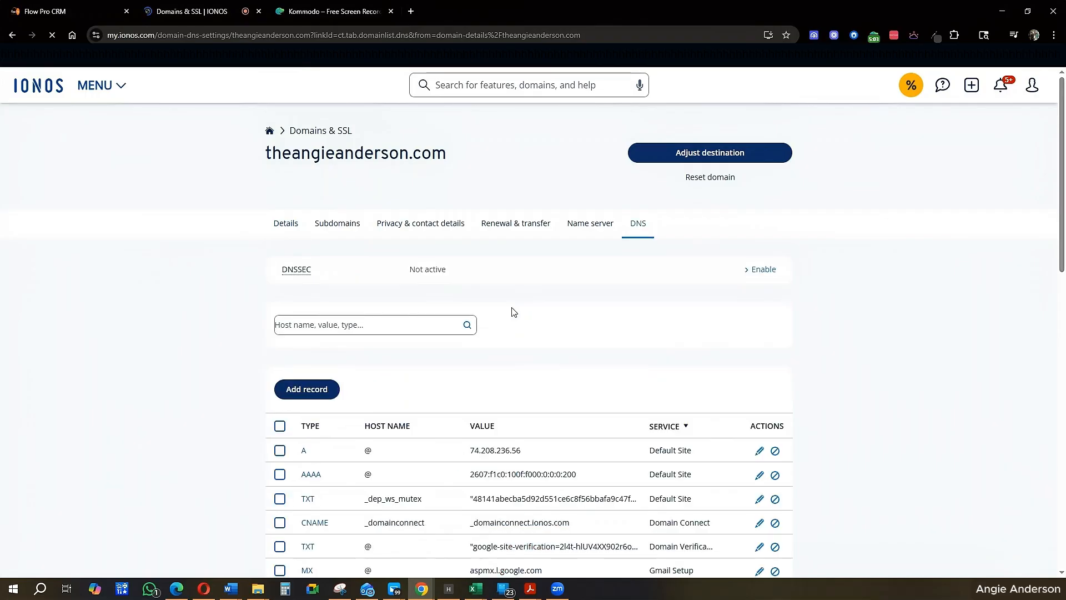
pyautogui.scroll(-3, 390, 410)
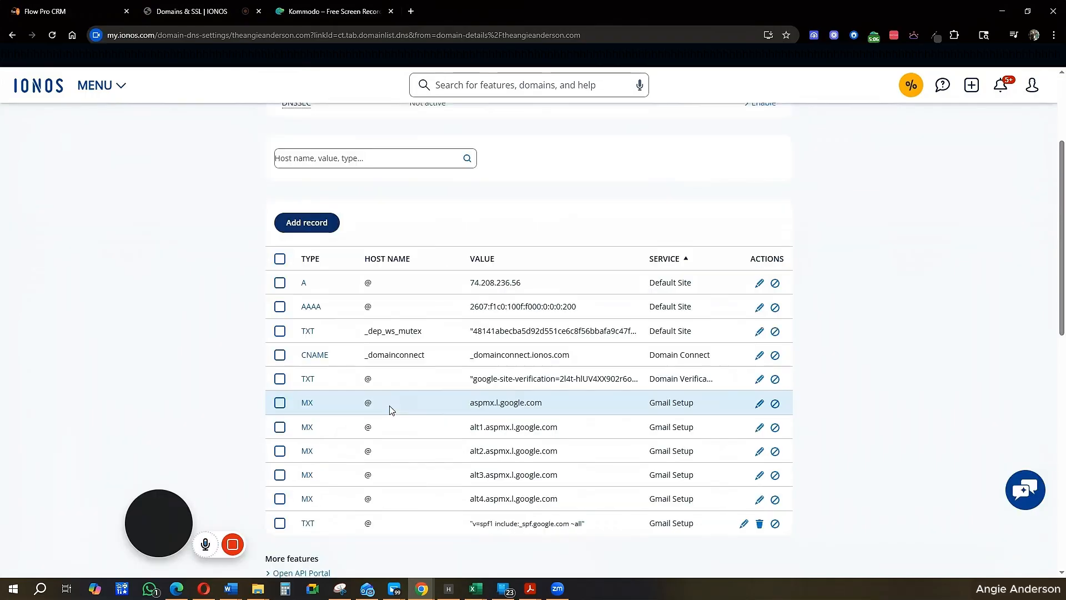
pyautogui.click(307, 281)
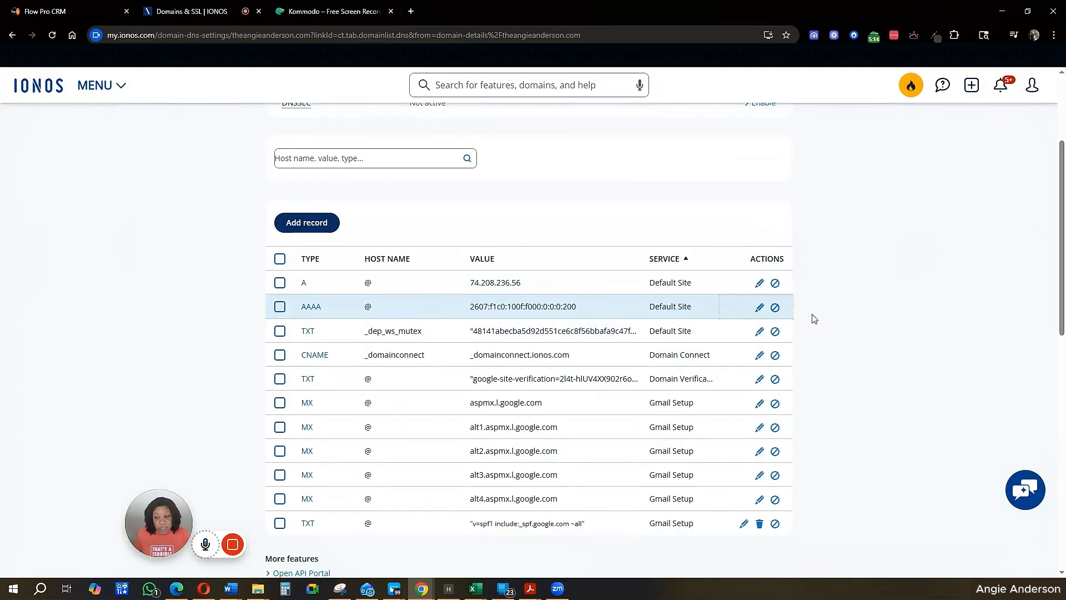
pyautogui.click(775, 309)
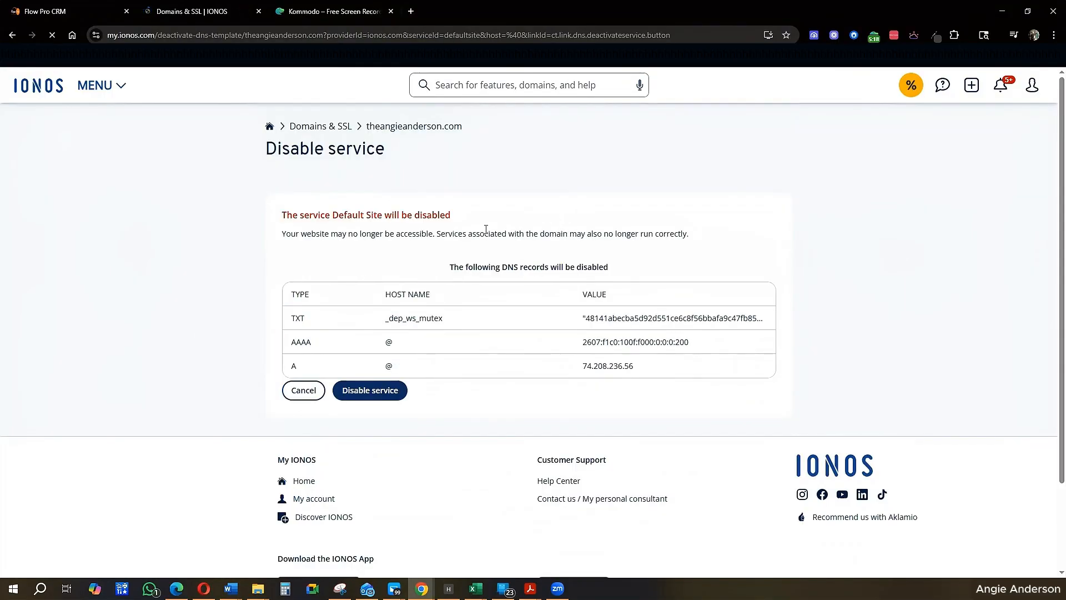
pyautogui.click(360, 391)
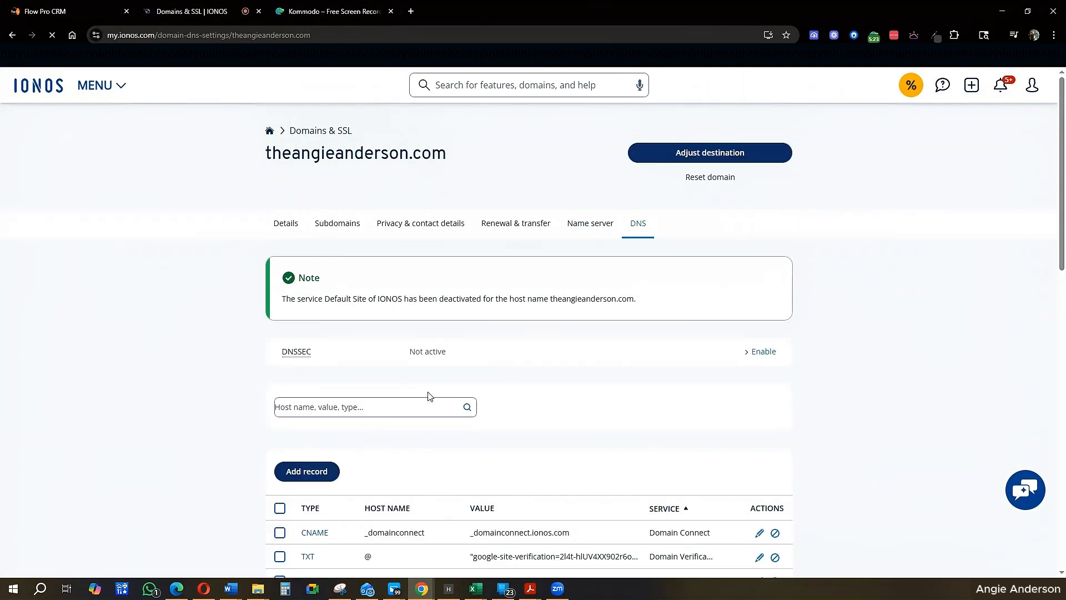
pyautogui.scroll(-1, 348, 431)
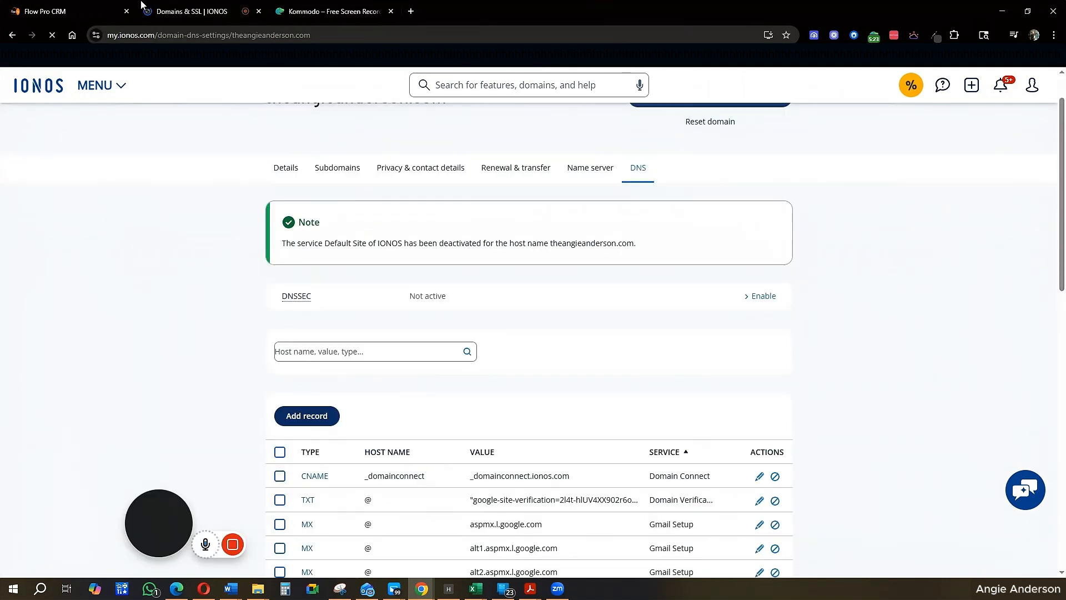
# Switch to Flow Pro CRM and resubmit theangieanderson.com with its www redirect to repeat the domain provider's record conflict check.
pyautogui.click(74, 9)
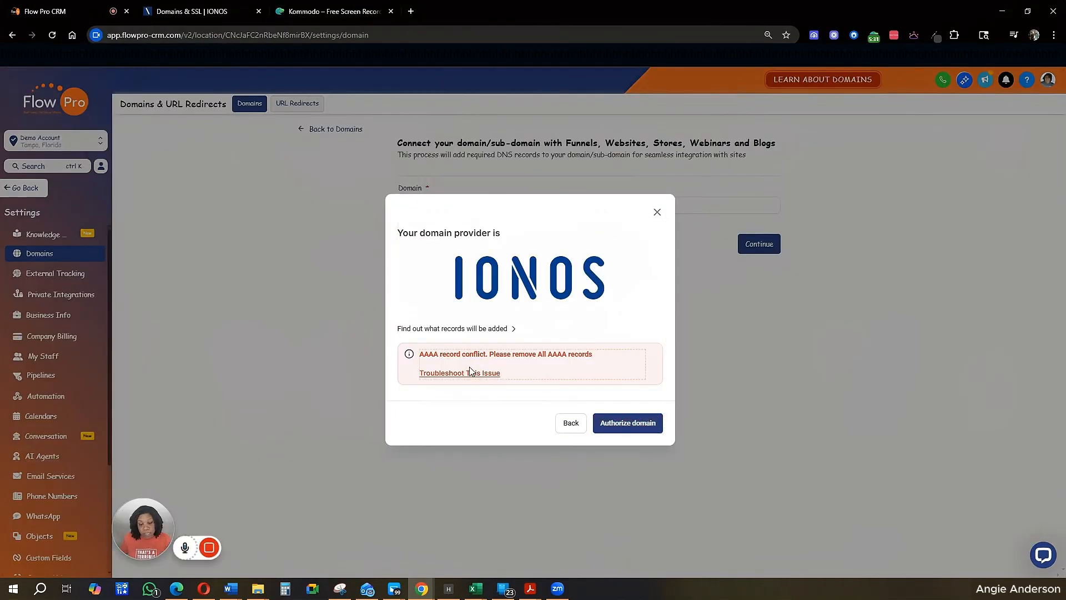
pyautogui.click(571, 423)
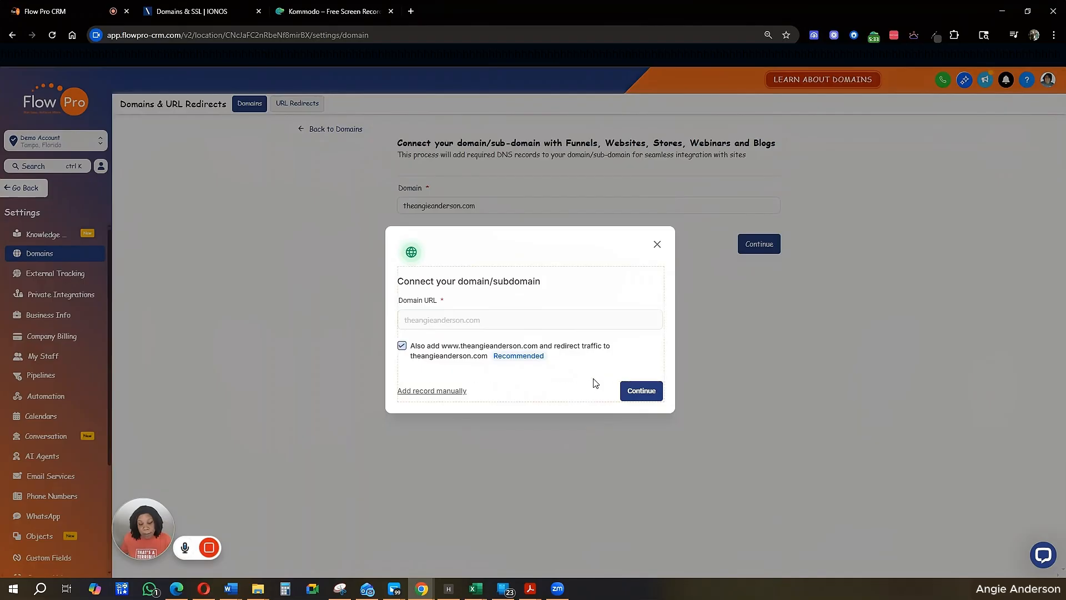
pyautogui.click(650, 392)
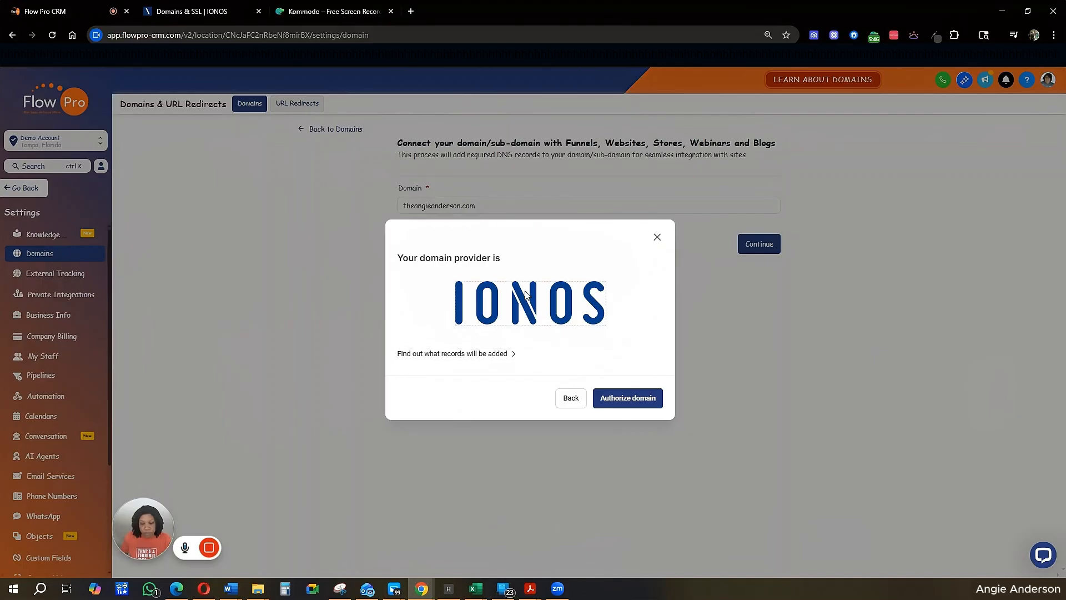
# Authorize theangieanderson.com through IONOS Domain Connect, approve its connection to LeadConnector Site A and CNAME records, and close the provider page.
pyautogui.click(623, 402)
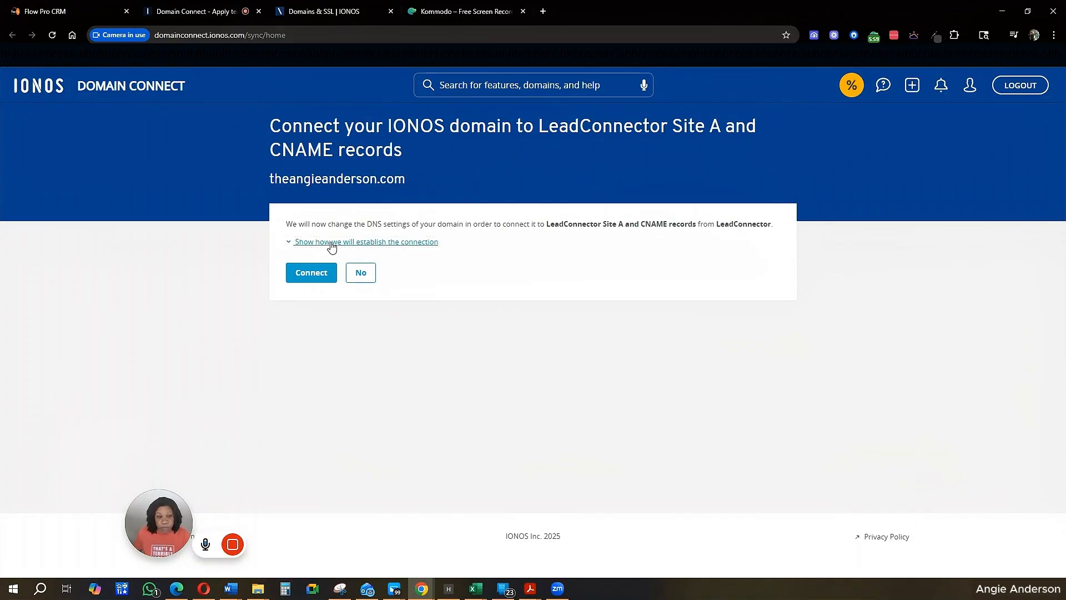
pyautogui.click(414, 243)
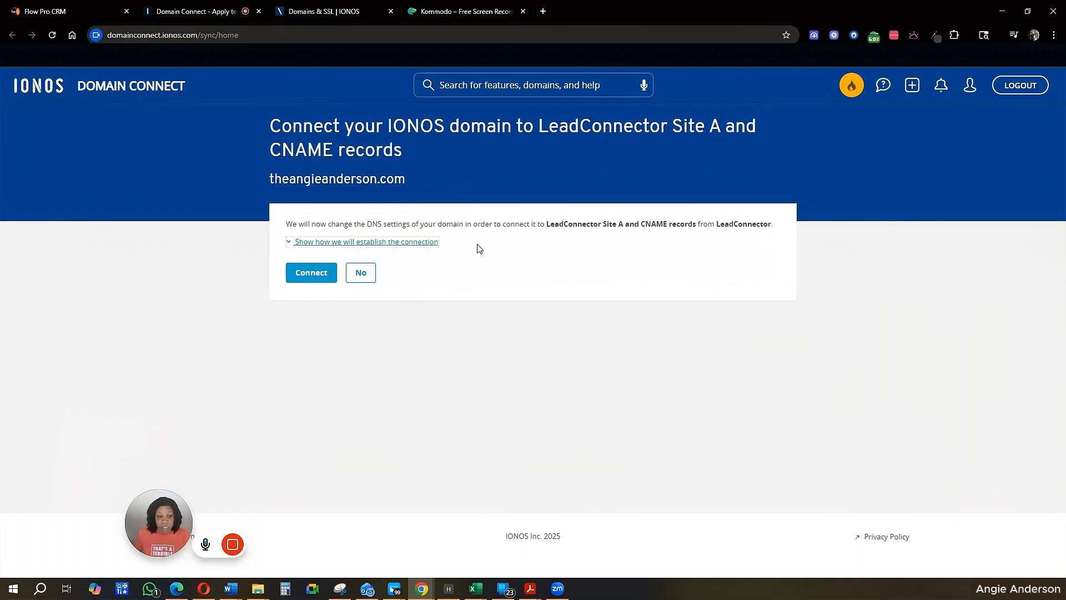
pyautogui.click(325, 276)
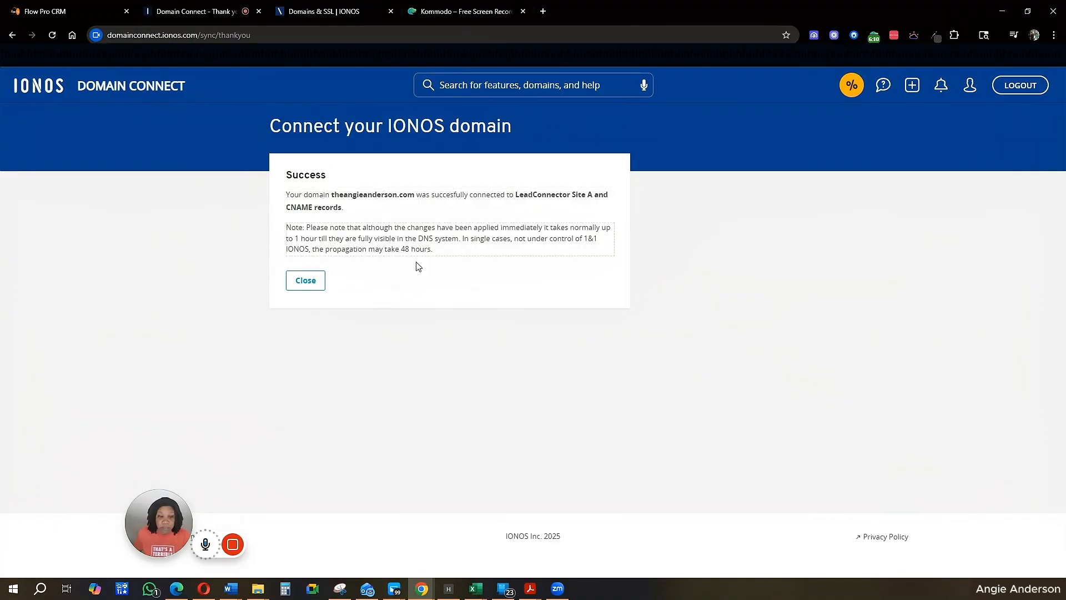
pyautogui.click(307, 282)
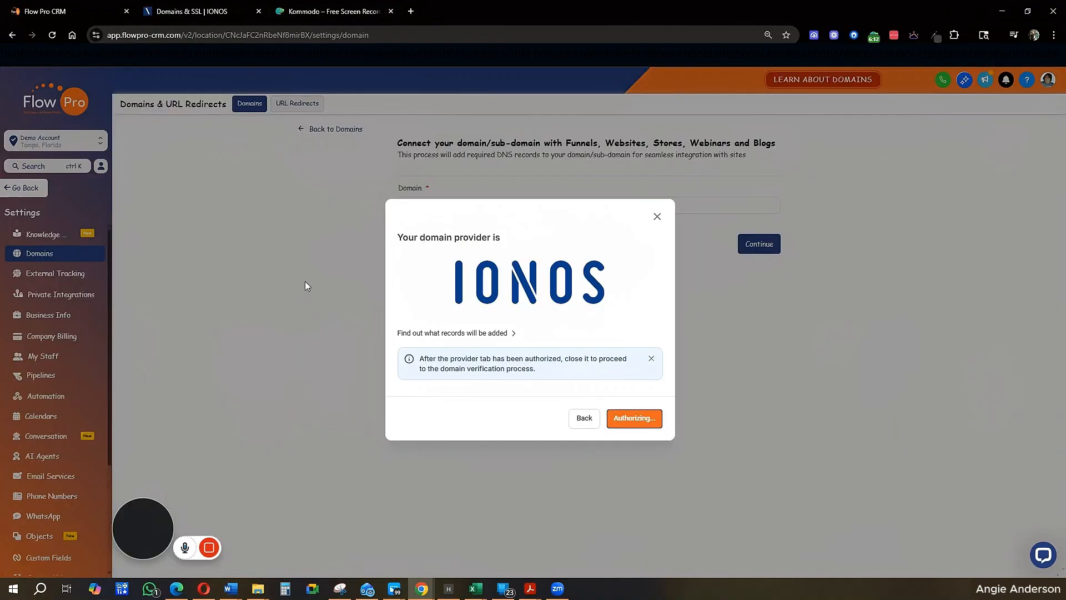